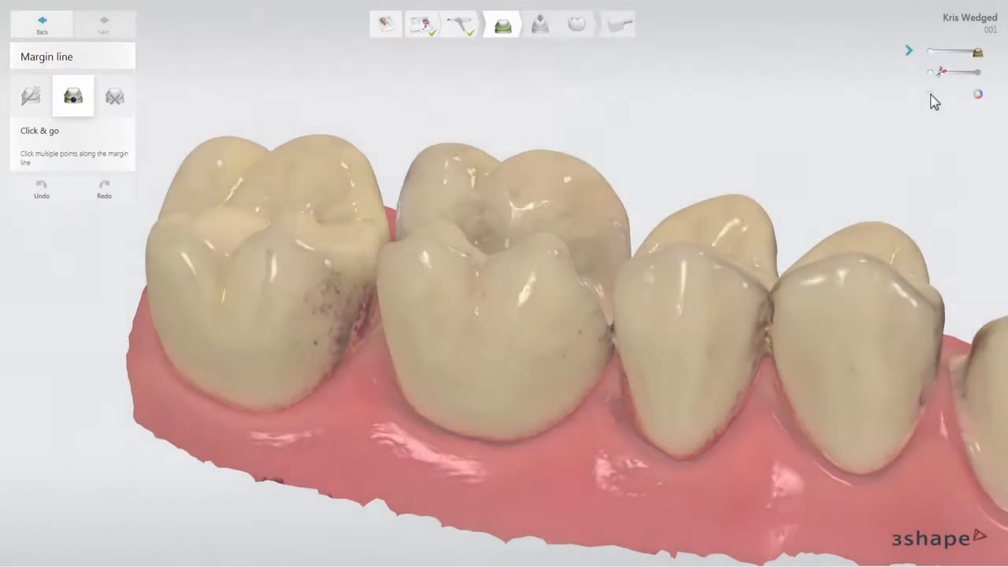
Turn off the scan's colour texture and trace a closed margin line point by point around the molar's inlay preparation
{"action": "left_click", "coordinate": [930, 94]}
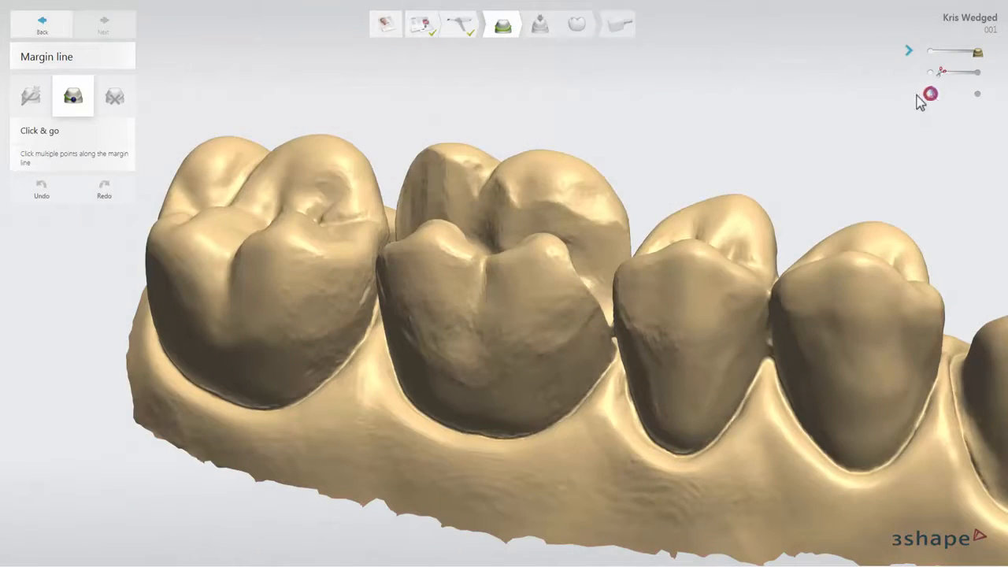
{"action": "right_click_drag", "start_coordinate": [702, 113], "coordinate": [677, 155]}
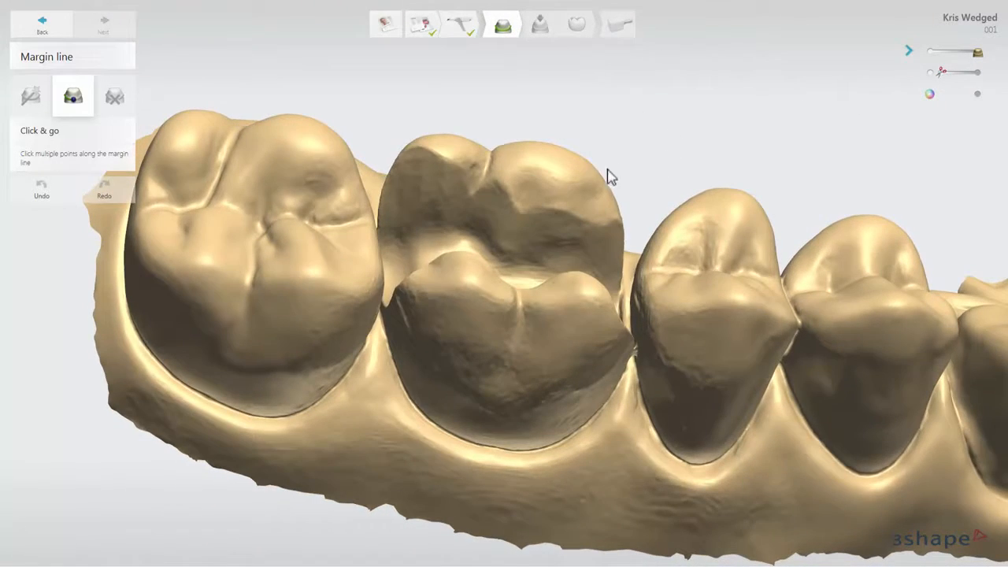
{"action": "left_click", "coordinate": [555, 181]}
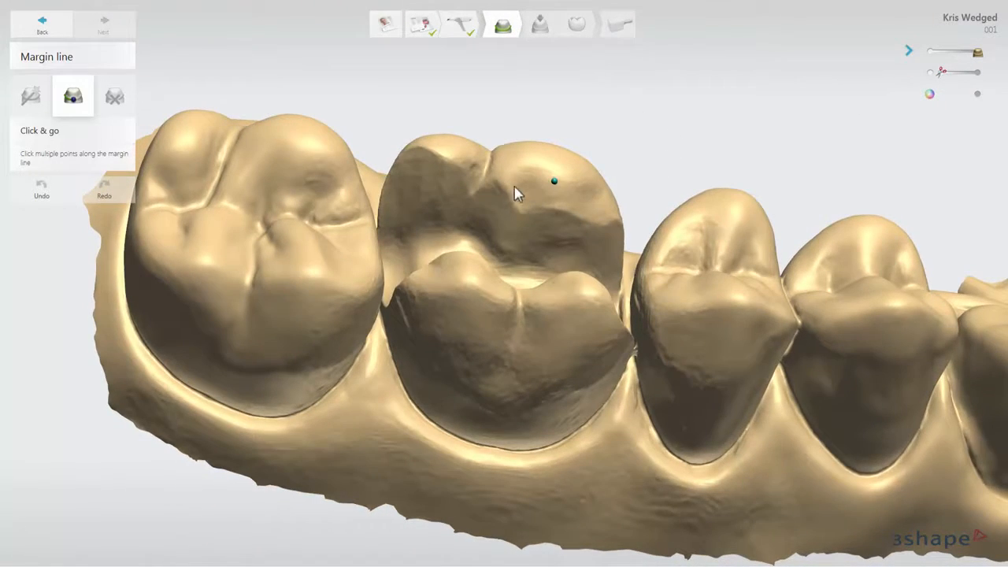
{"action": "left_click", "coordinate": [473, 195]}
{"action": "left_click_drag", "start_coordinate": [514, 201], "coordinate": [506, 193]}
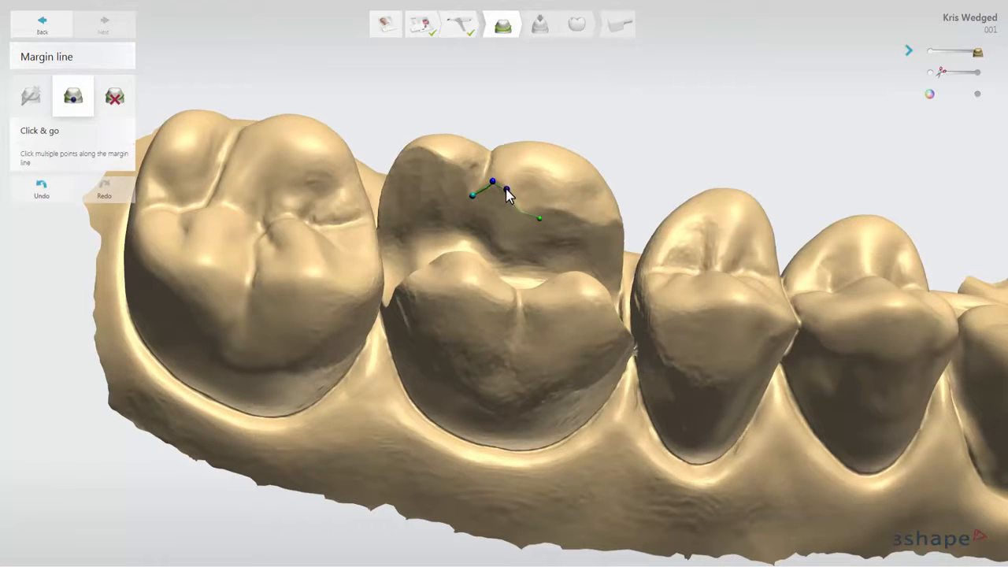
{"action": "left_click", "coordinate": [558, 215]}
{"action": "left_click", "coordinate": [616, 222]}
{"action": "right_click_drag", "start_coordinate": [648, 178], "coordinate": [639, 231]}
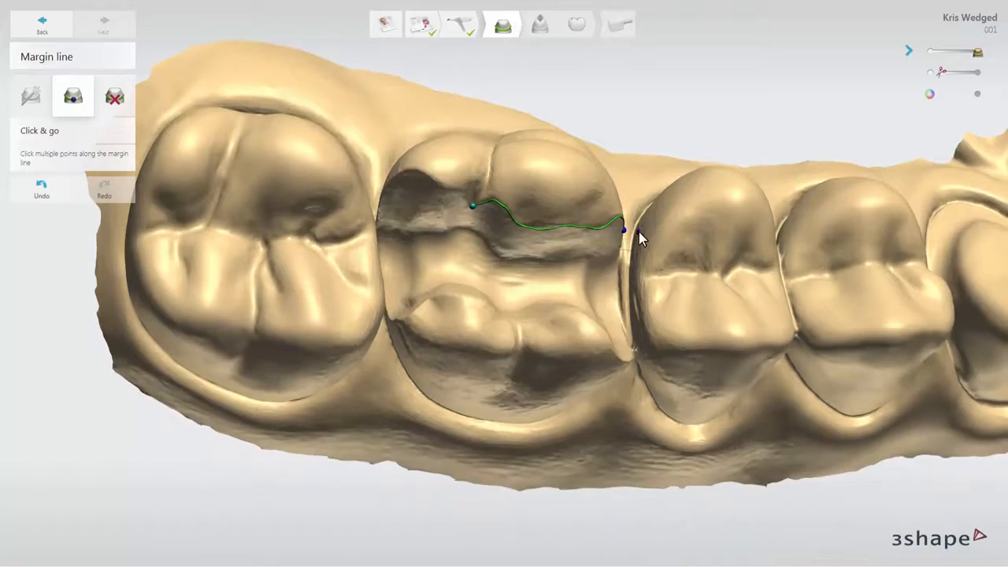
{"action": "left_click", "coordinate": [622, 334]}
{"action": "left_click", "coordinate": [633, 357]}
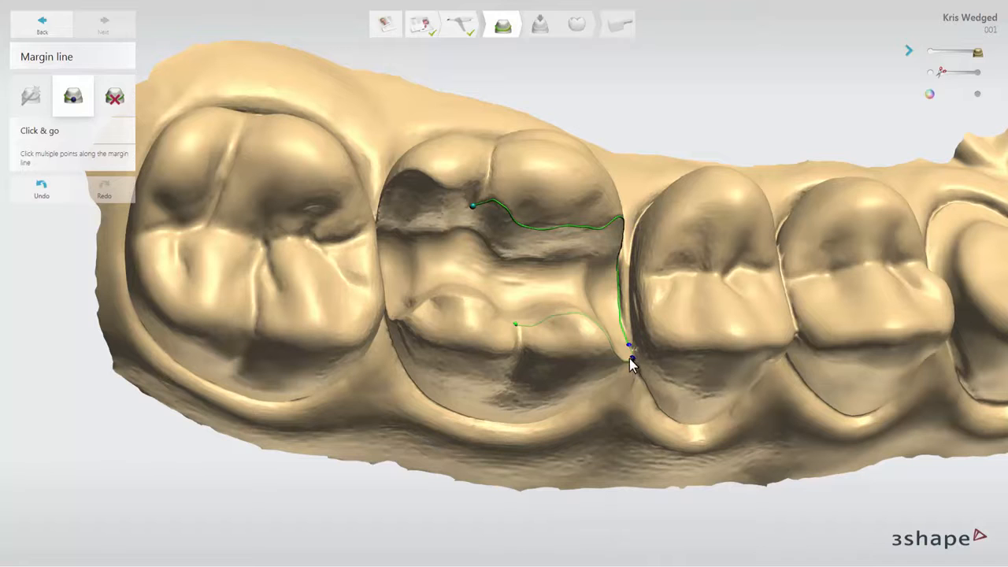
{"action": "left_click", "coordinate": [486, 306]}
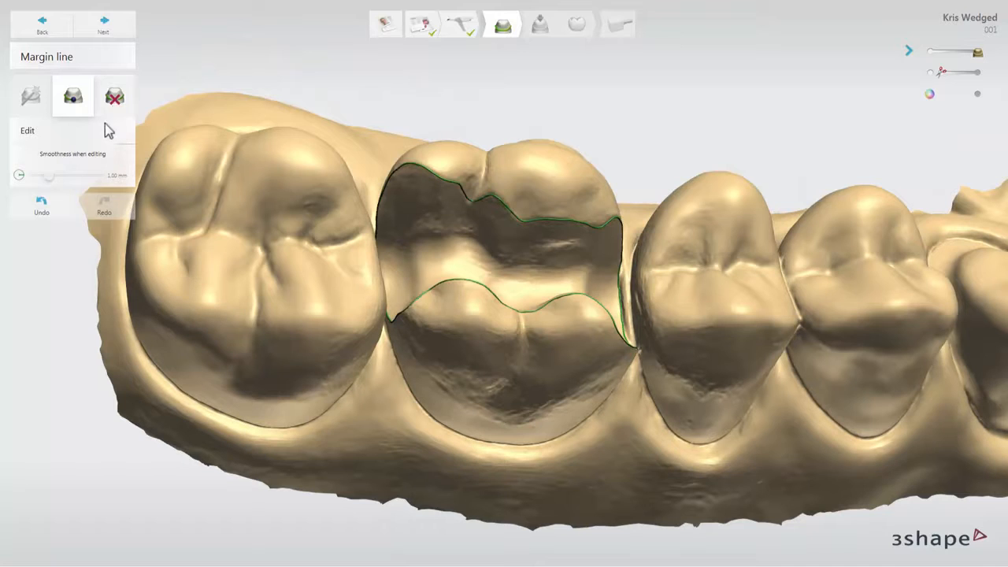
Look through the margin line's undo history and accept the line to continue to the insertion direction stage
{"action": "left_click", "coordinate": [68, 208]}
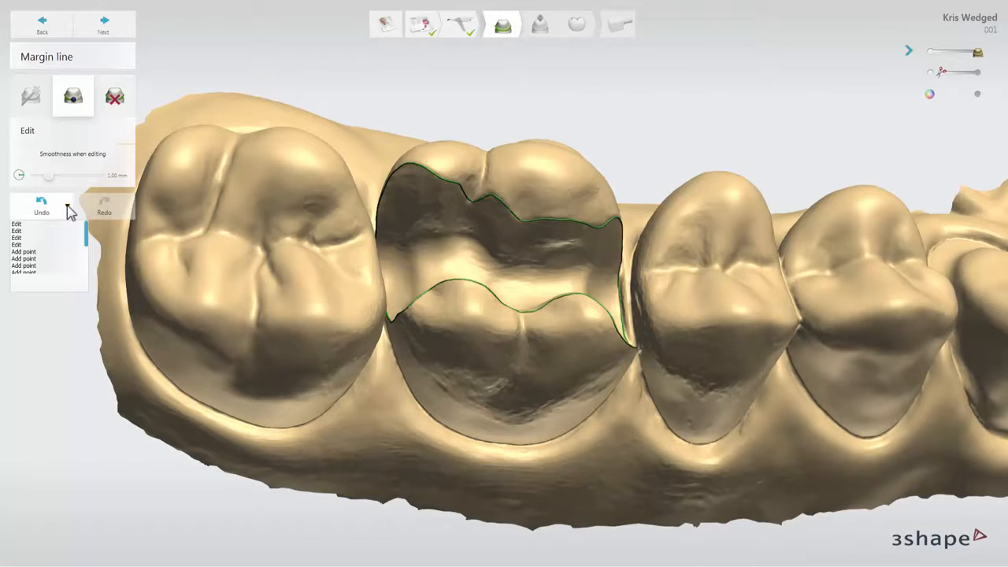
{"action": "left_click", "coordinate": [68, 206]}
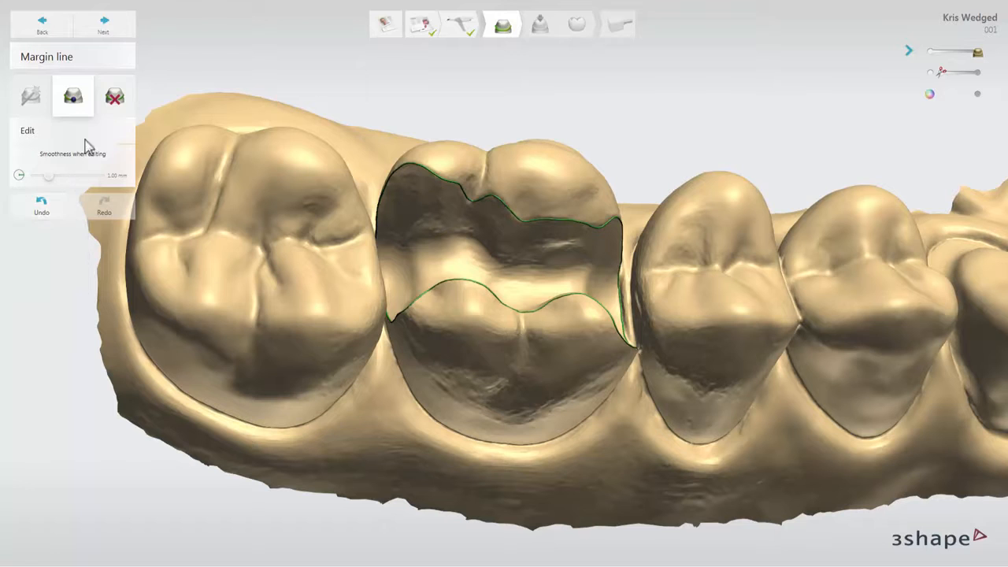
{"action": "left_click", "coordinate": [115, 30]}
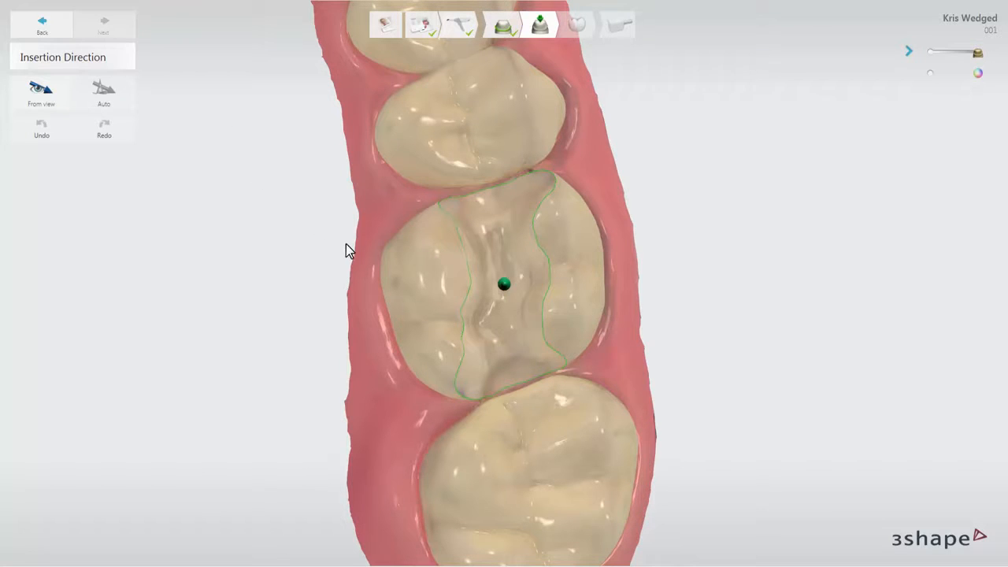
Set the insertion direction from a tilted view of the molar and inspect the preparation for undercuts
{"action": "mouse_move", "coordinate": [345, 243]}
{"action": "right_mouse_down"}
{"action": "mouse_move", "coordinate": [293, 217]}
{"action": "mouse_move", "coordinate": [333, 197]}
{"action": "mouse_move", "coordinate": [370, 209]}
{"action": "right_mouse_up"}
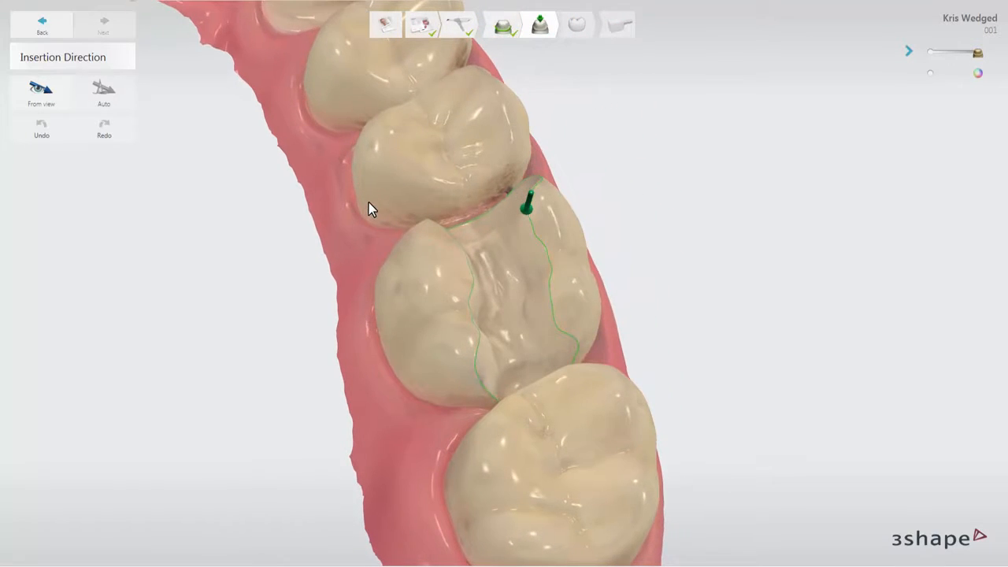
{"action": "left_click", "coordinate": [49, 102]}
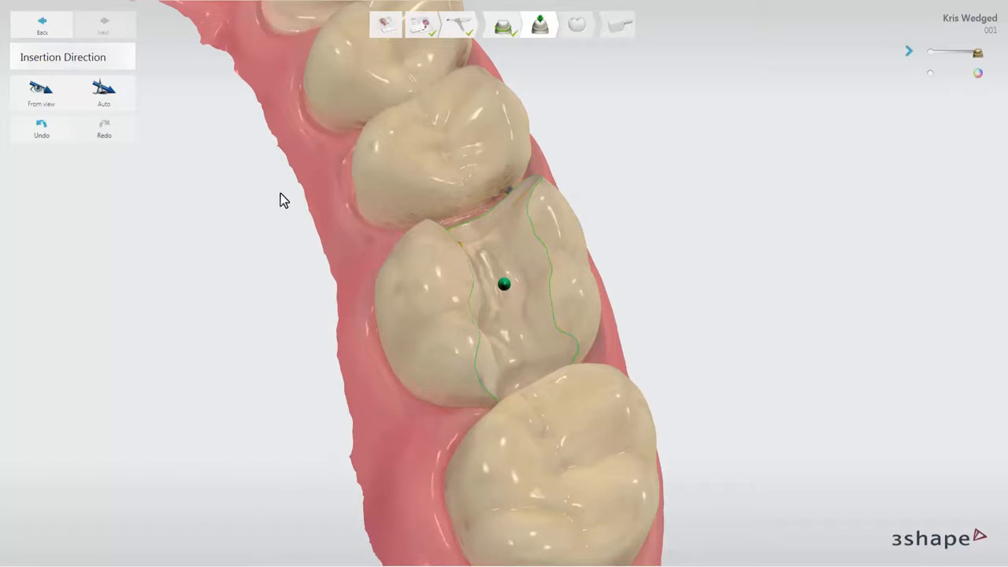
{"action": "mouse_move", "coordinate": [285, 192]}
{"action": "right_mouse_down"}
{"action": "mouse_move", "coordinate": [224, 208]}
{"action": "mouse_move", "coordinate": [240, 230]}
{"action": "mouse_move", "coordinate": [281, 227]}
{"action": "right_mouse_up"}
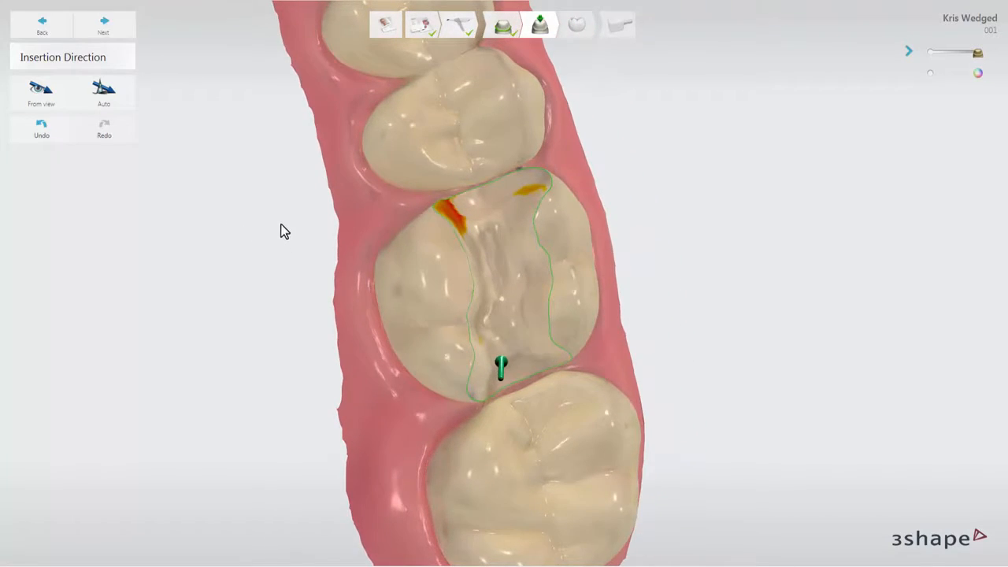
Apply the automatic insertion direction to the preparation and continue to the anatomy design stage
{"action": "left_click", "coordinate": [111, 101]}
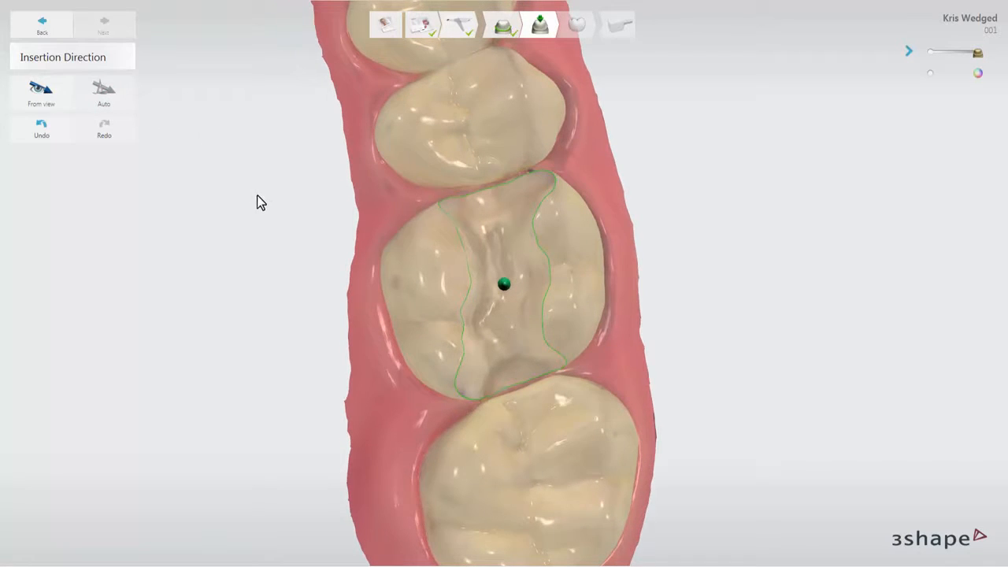
{"action": "mouse_move", "coordinate": [257, 194]}
{"action": "right_mouse_down"}
{"action": "mouse_move", "coordinate": [213, 188]}
{"action": "mouse_move", "coordinate": [227, 209]}
{"action": "mouse_move", "coordinate": [279, 213]}
{"action": "mouse_move", "coordinate": [286, 194]}
{"action": "mouse_move", "coordinate": [265, 183]}
{"action": "right_mouse_up"}
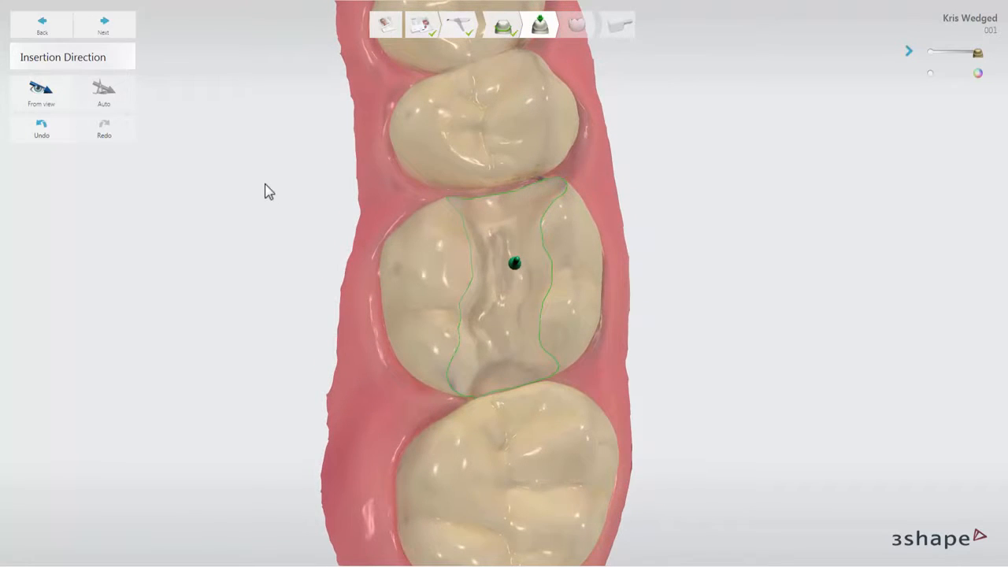
{"action": "left_click", "coordinate": [123, 30]}
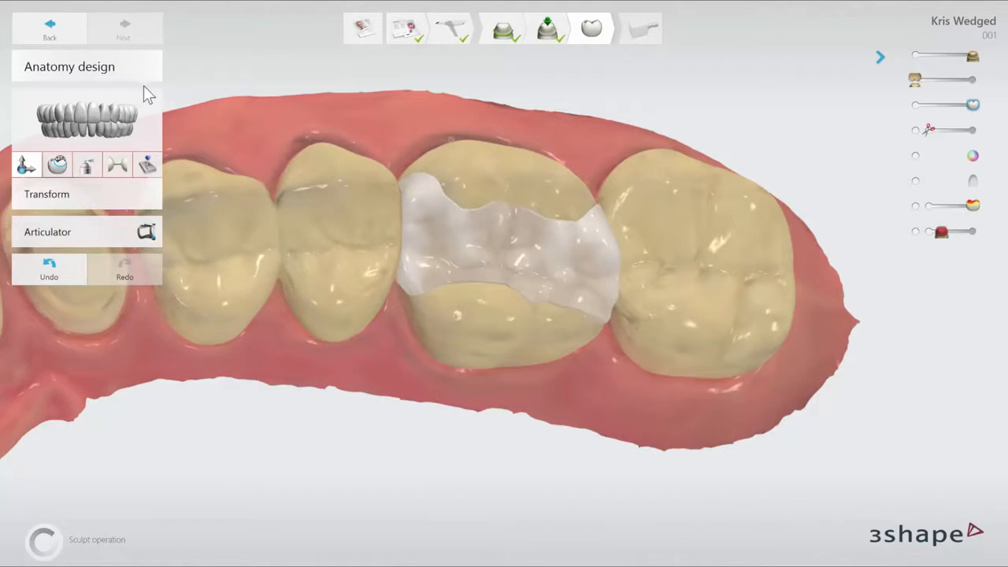
Choose the Allure DS1 RealView smile library for the inlay's anatomy and close the library selection
{"action": "left_click", "coordinate": [110, 106]}
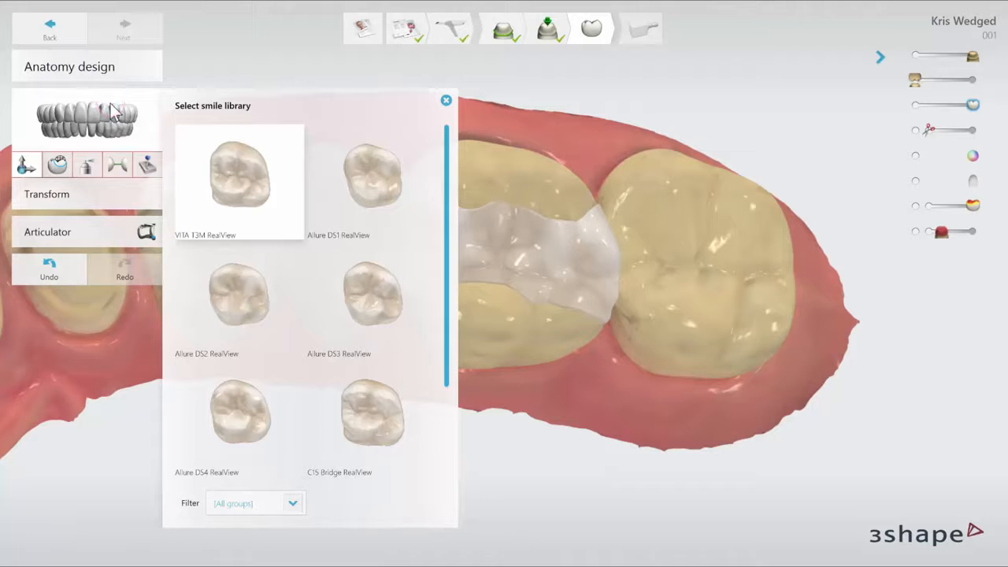
{"action": "left_click", "coordinate": [354, 187]}
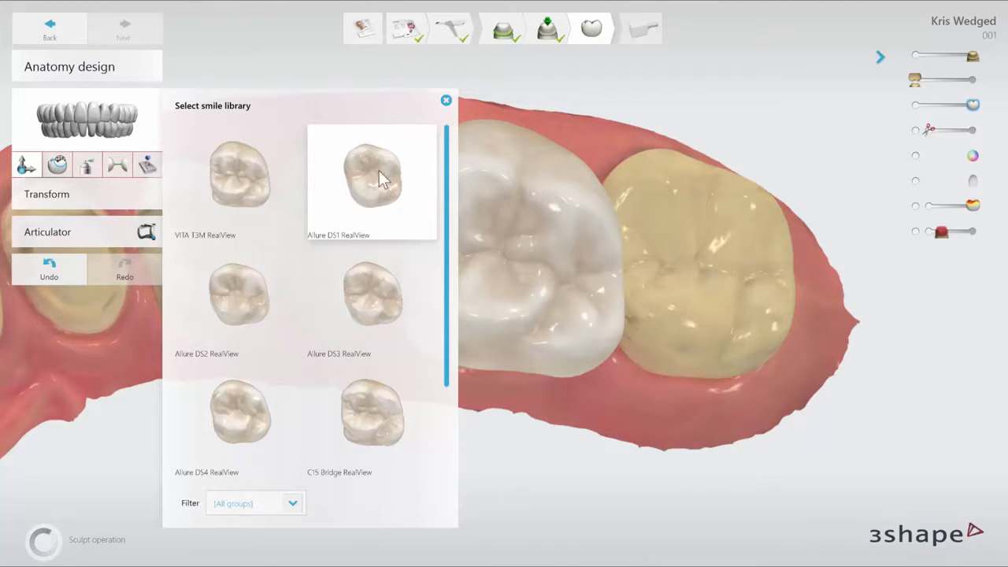
{"action": "left_click", "coordinate": [446, 101]}
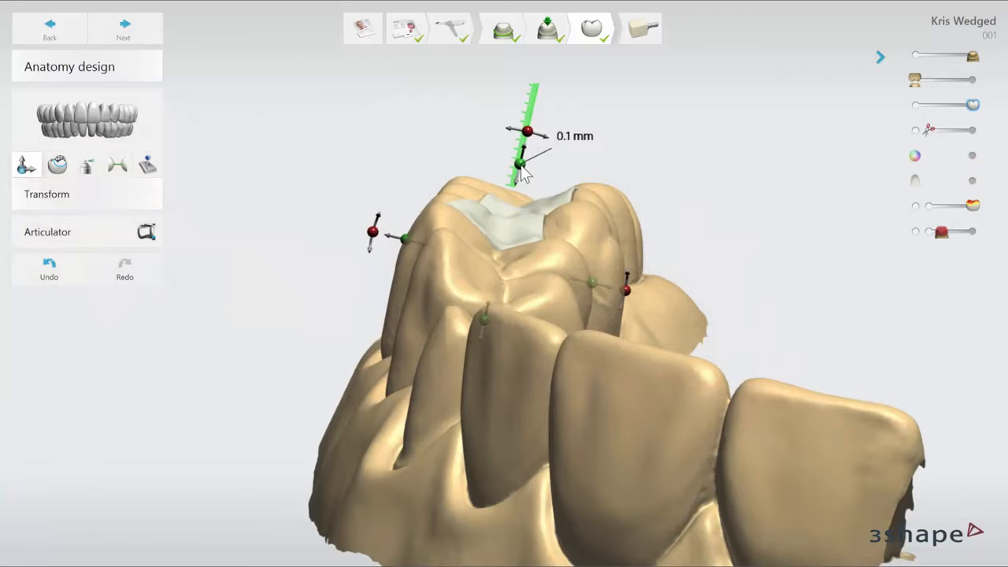
Reposition the inlay's anatomy with Transform, rotating it about 4.6° and shifting it about 0.1 mm toward the adjacent premolar
{"action": "left_click_drag", "start_coordinate": [522, 167], "coordinate": [530, 147]}
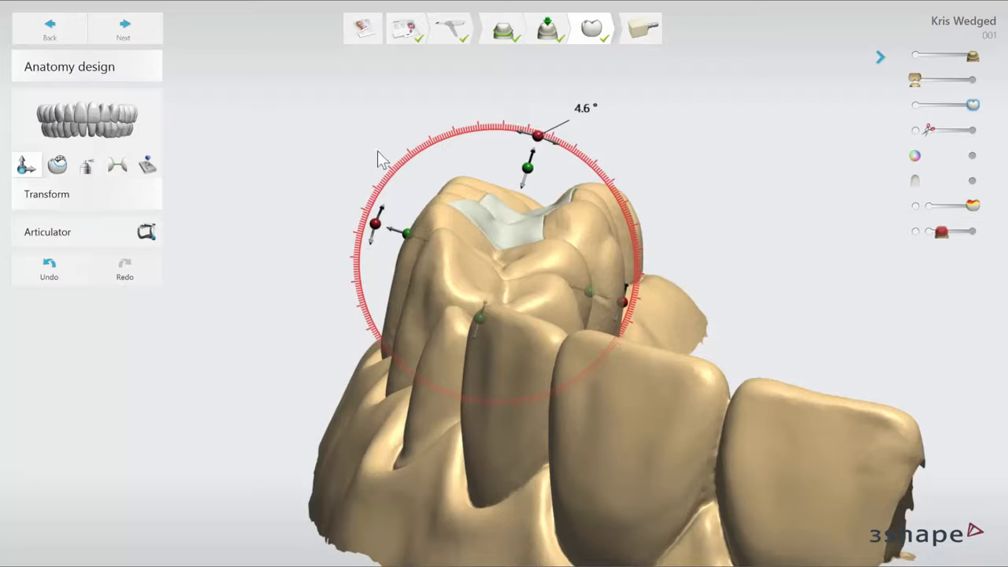
{"action": "right_click_drag", "start_coordinate": [322, 197], "coordinate": [467, 293]}
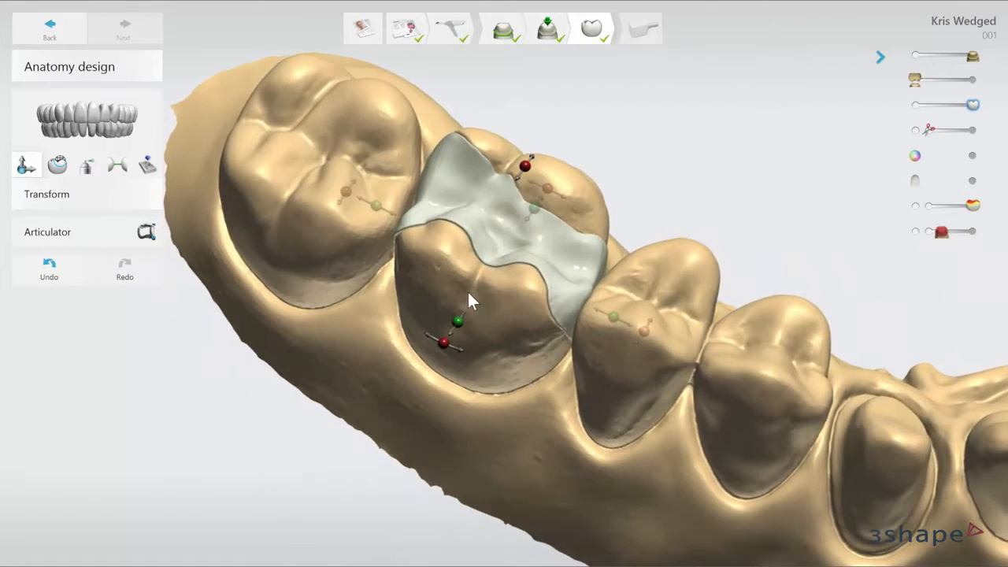
{"action": "left_click_drag", "start_coordinate": [615, 318], "coordinate": [618, 318]}
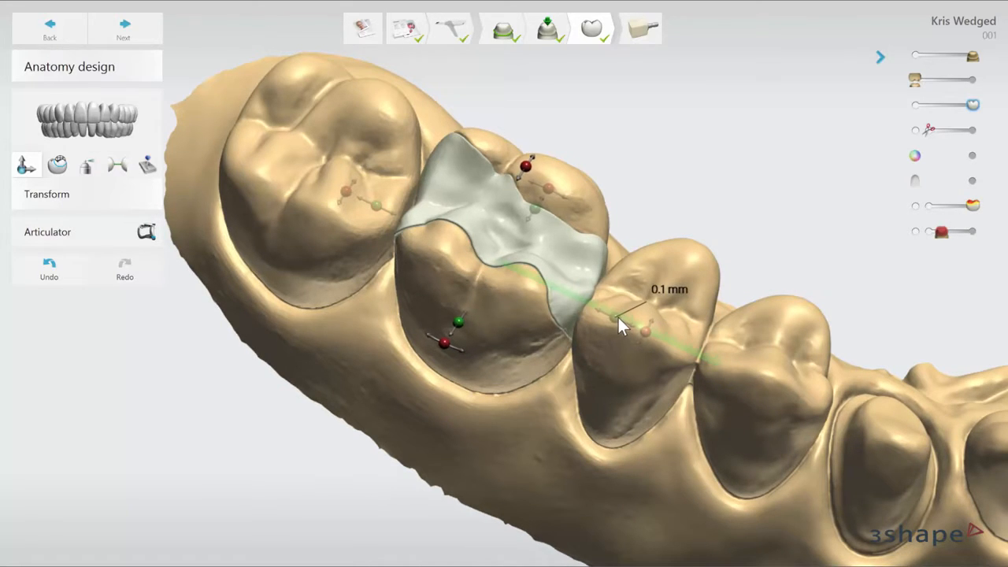
Enlarge the Morph tool's radius to 3.50 mm over the inlay and return it to 1.40 mm
{"action": "left_click", "coordinate": [57, 165]}
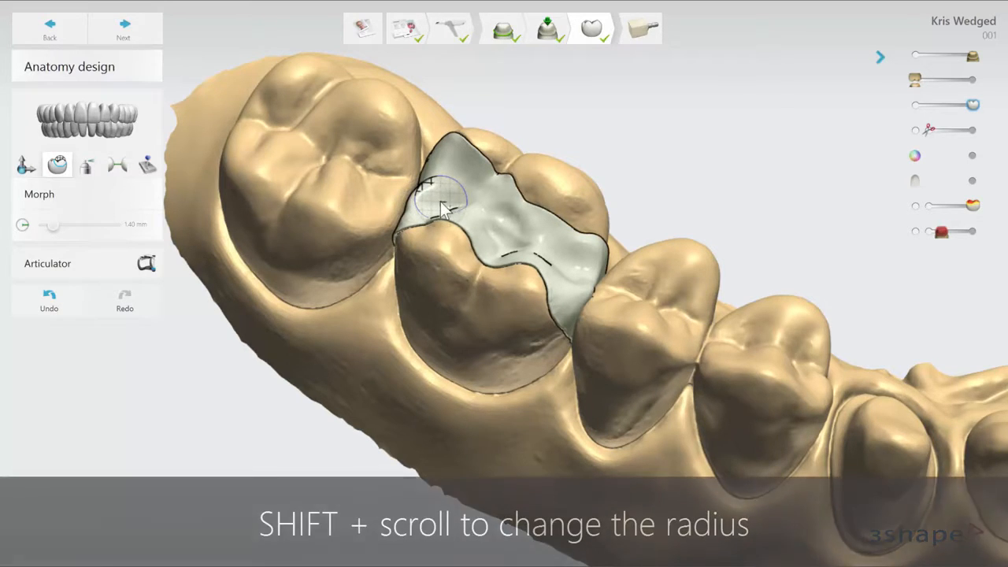
{"action": "scroll", "coordinate": [441, 207], "scroll_direction": "up", "scroll_amount": 5, "text": "shift"}
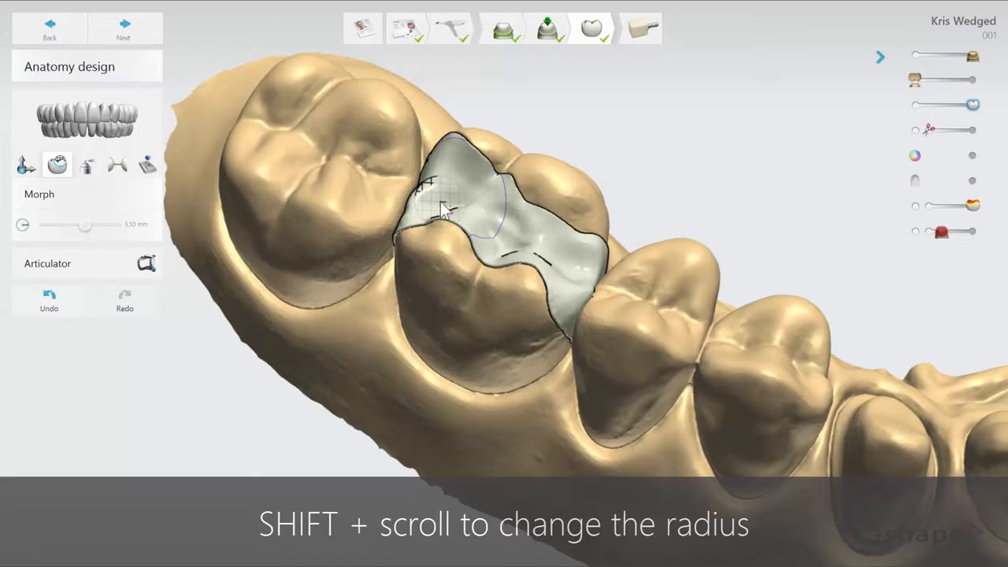
{"action": "scroll", "coordinate": [441, 206], "scroll_direction": "down", "scroll_amount": 4, "text": "shift"}
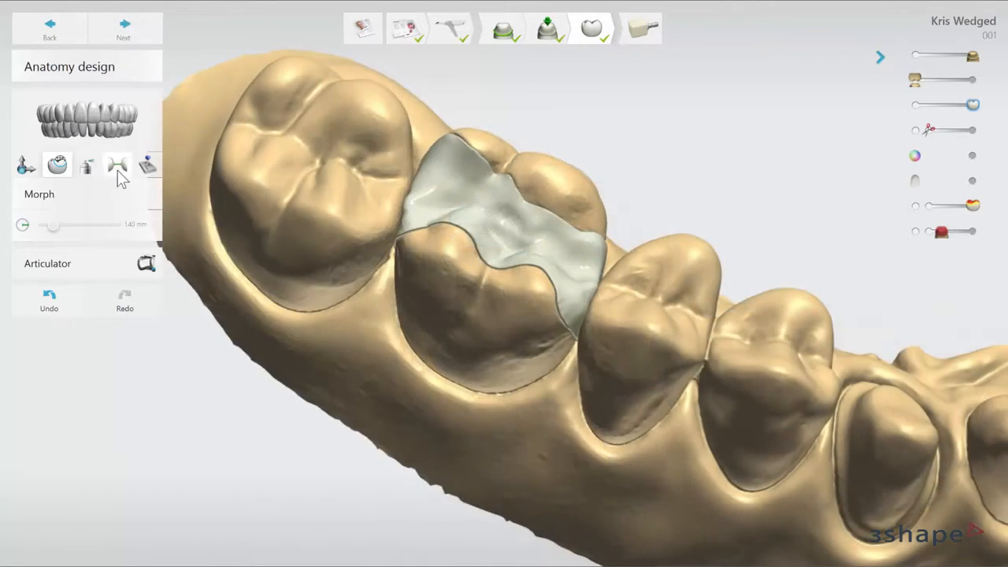
Add and remove inlay material with the 1.00 mm wax knife, then try a 3.00 mm radius and return it to 1.00 mm
{"action": "left_click", "coordinate": [89, 166]}
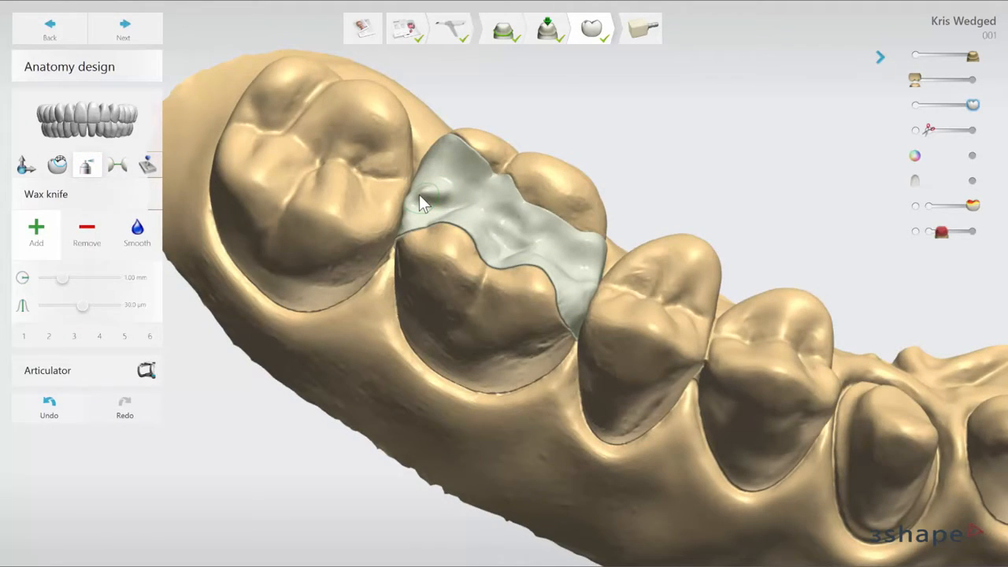
{"action": "mouse_move", "coordinate": [437, 189]}
{"action": "left_mouse_down", "text": "shift"}
{"action": "mouse_move", "coordinate": [420, 192]}
{"action": "mouse_move", "coordinate": [437, 190]}
{"action": "left_mouse_up", "text": "shift"}
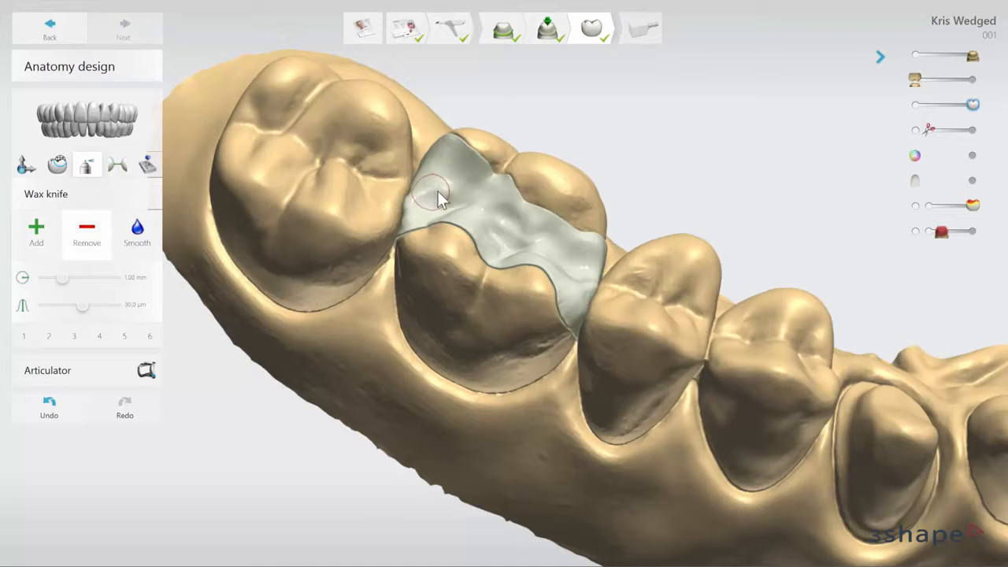
{"action": "mouse_move", "coordinate": [504, 227]}
{"action": "left_mouse_down", "text": "ctrl"}
{"action": "mouse_move", "coordinate": [508, 233]}
{"action": "mouse_move", "coordinate": [499, 212]}
{"action": "left_mouse_up", "text": "ctrl"}
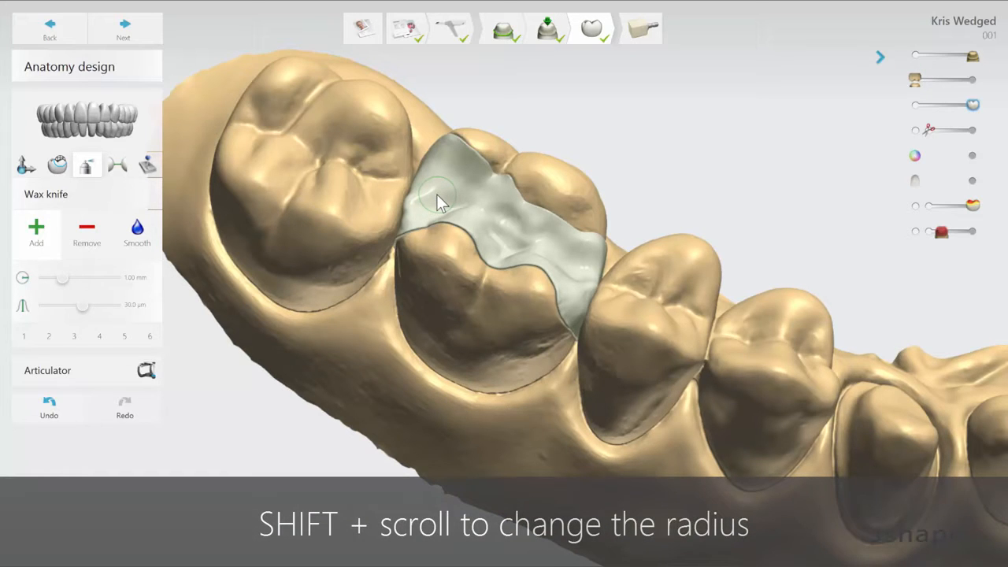
{"action": "scroll", "coordinate": [436, 193], "scroll_direction": "up", "scroll_amount": 5, "text": "shift"}
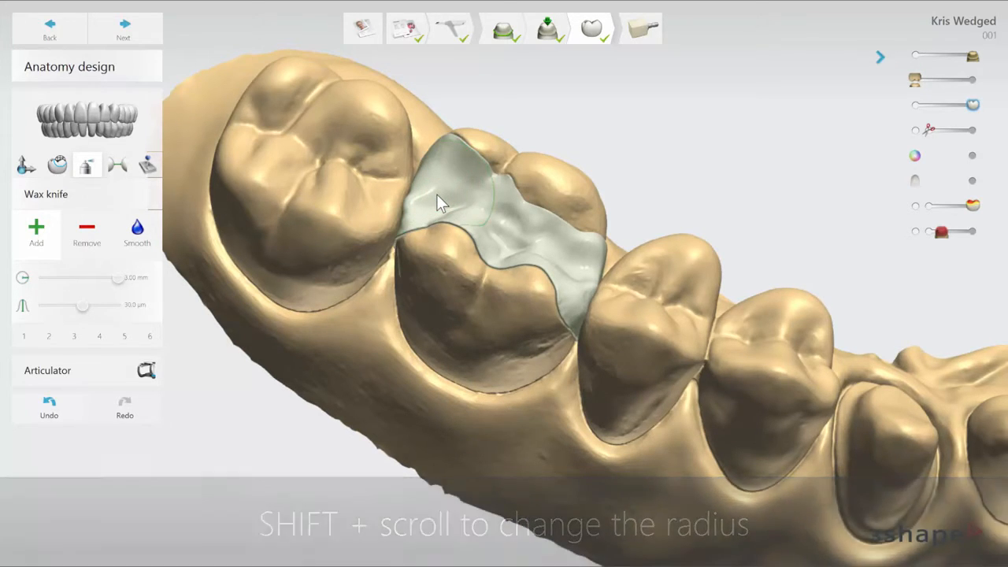
{"action": "scroll", "coordinate": [438, 197], "scroll_direction": "down", "scroll_amount": 4, "text": "shift"}
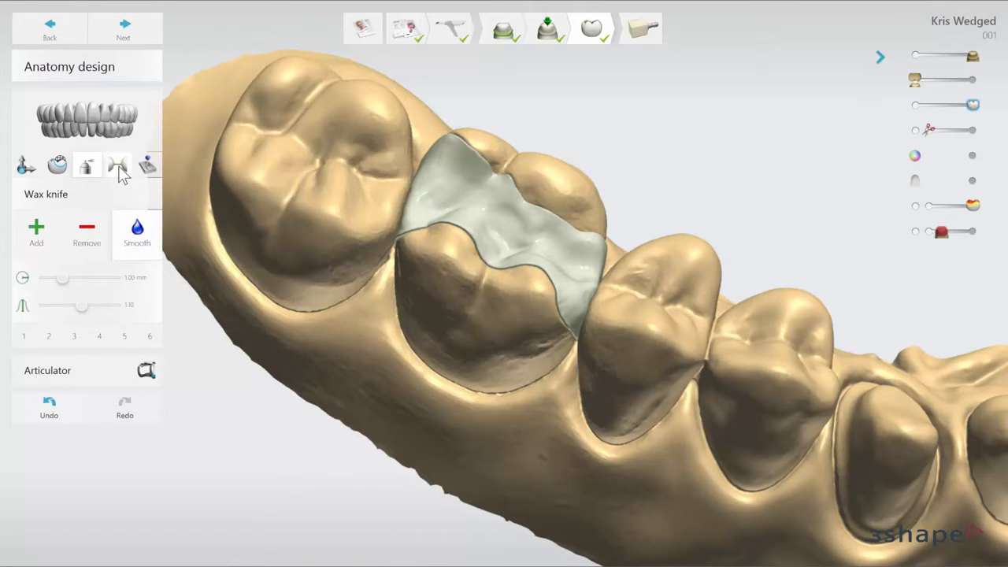
Adapt the inlay's occlusal contact with the 0.1 mm setting and its adjacent contacts with the 0.02 mm setting
{"action": "left_click", "coordinate": [118, 167]}
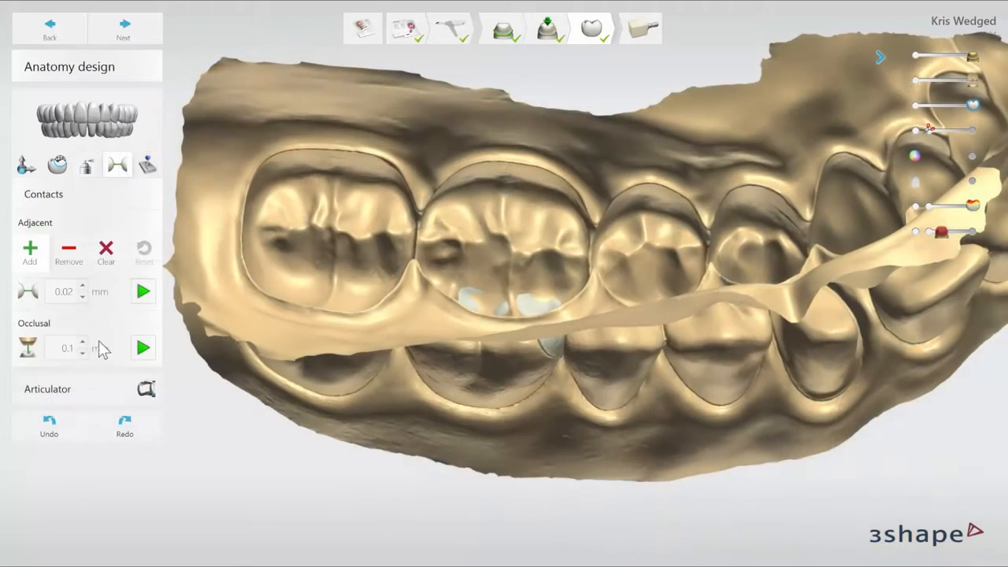
{"action": "left_click", "coordinate": [82, 342]}
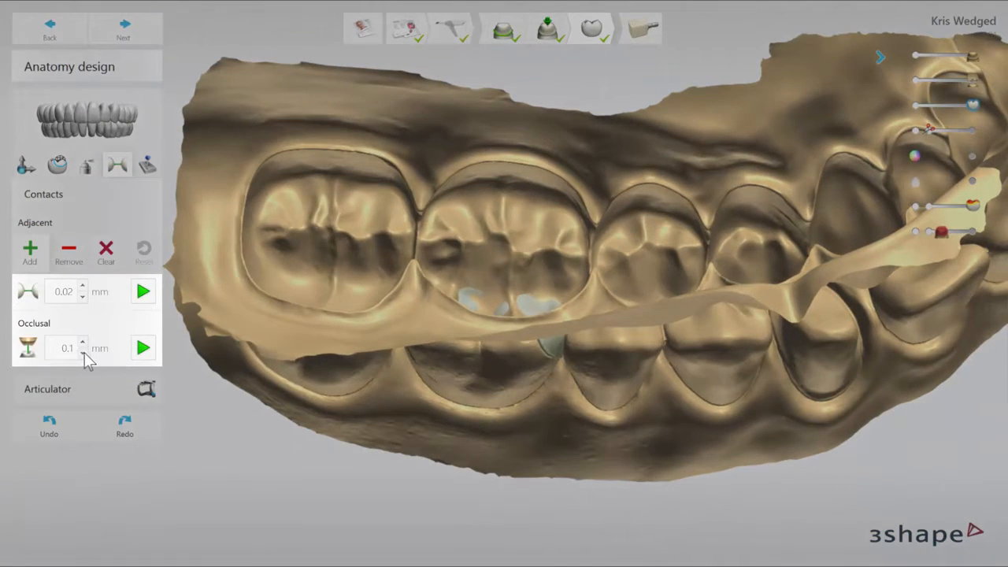
{"action": "left_click", "coordinate": [143, 349]}
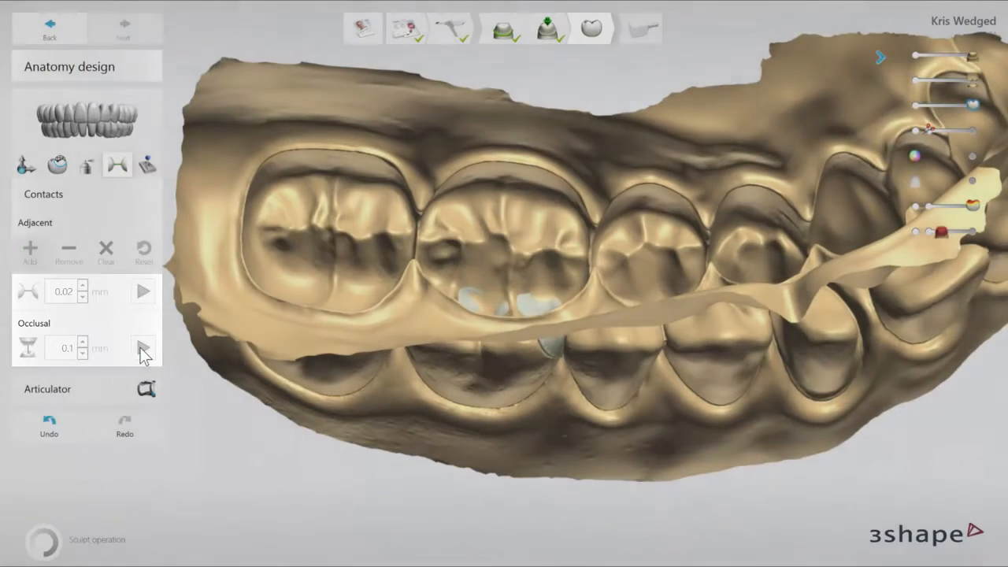
{"action": "left_click", "coordinate": [143, 350]}
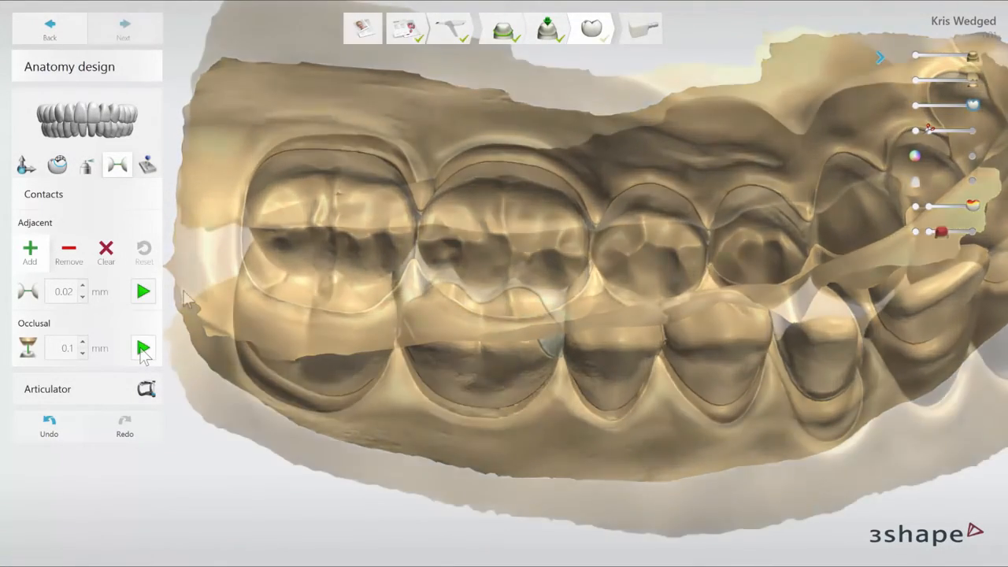
{"action": "left_click", "coordinate": [143, 293]}
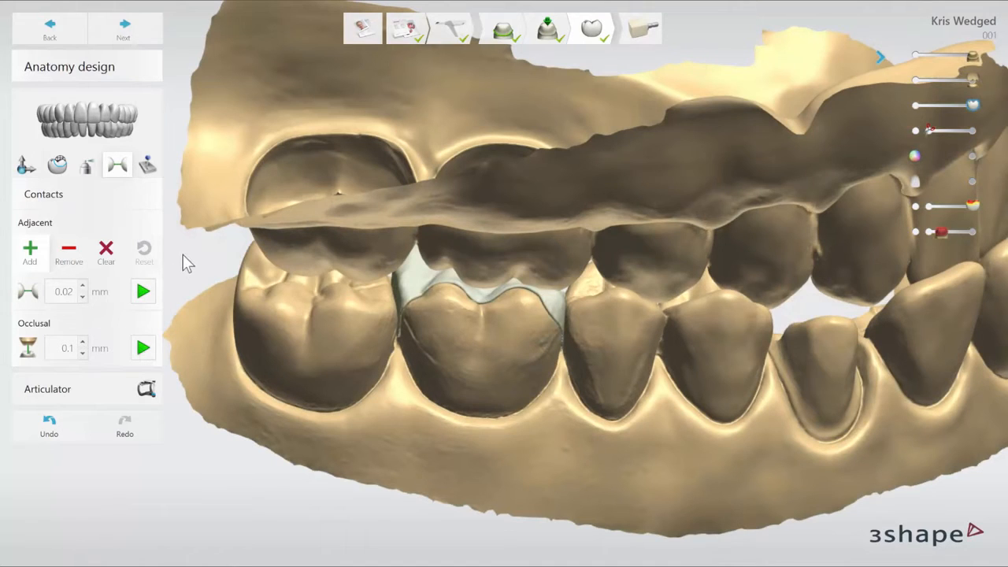
Enforce a minimum thickness of 1 mm on the inlay and finish the anatomy design stage
{"action": "left_click", "coordinate": [147, 168]}
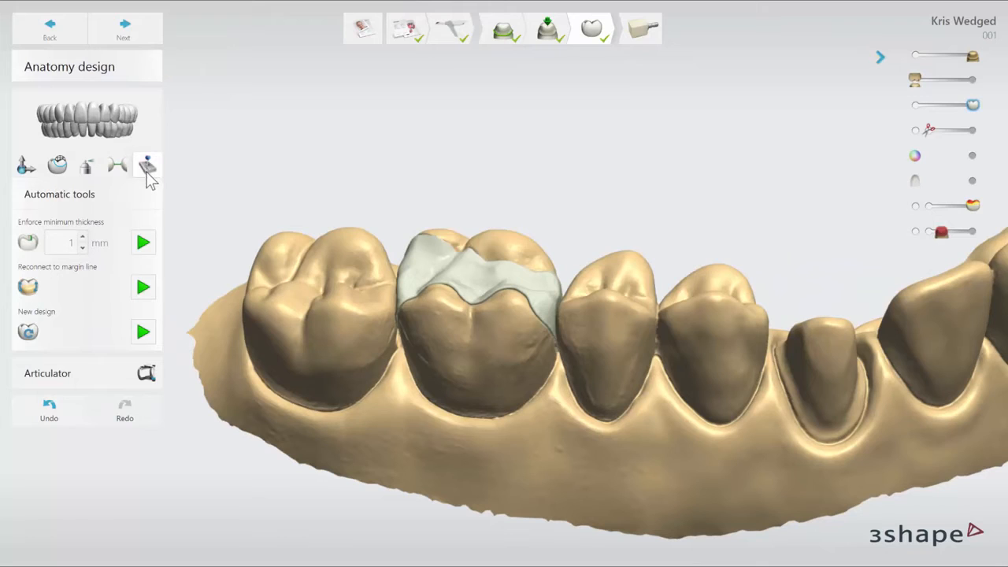
{"action": "left_click", "coordinate": [143, 243]}
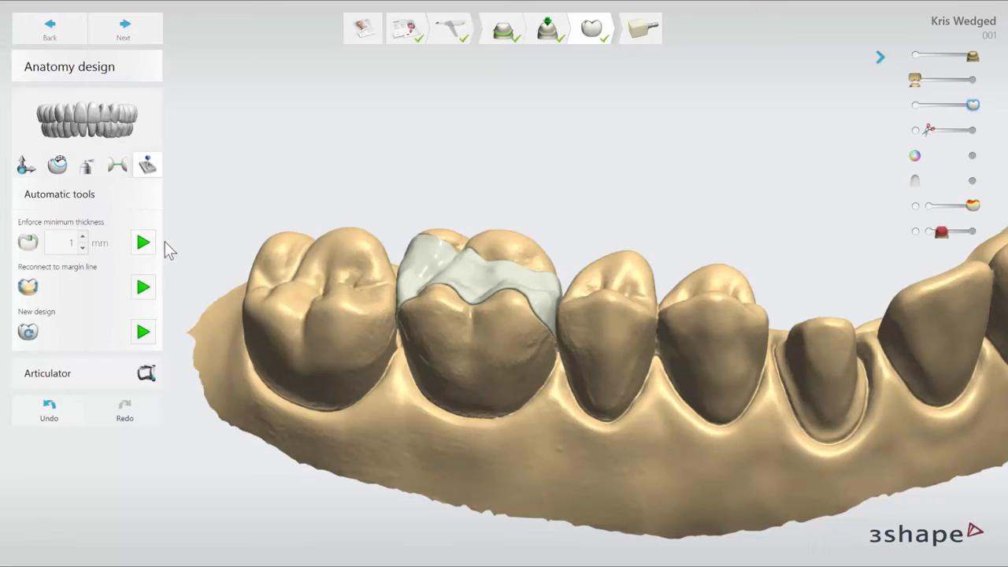
{"action": "left_click", "coordinate": [152, 30]}
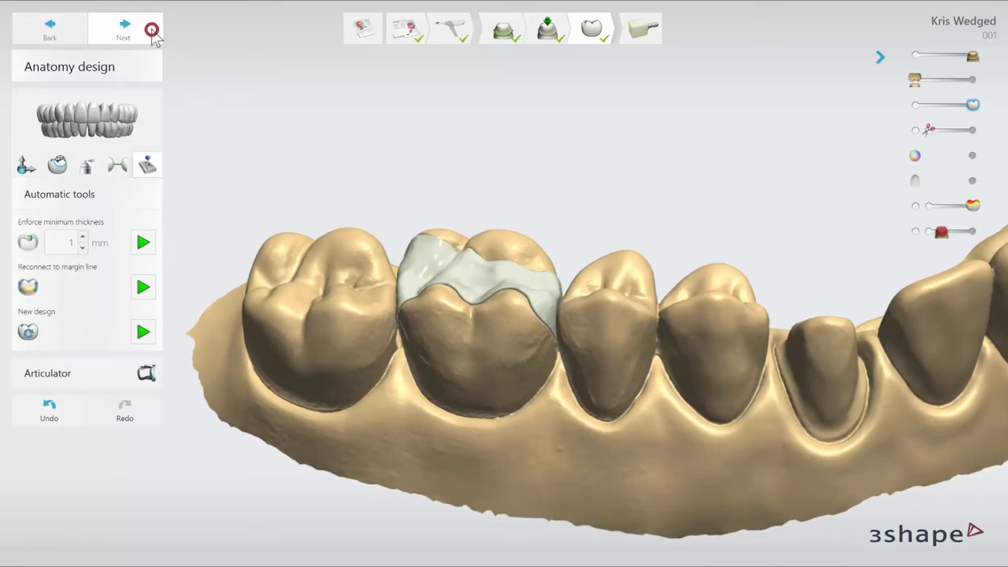